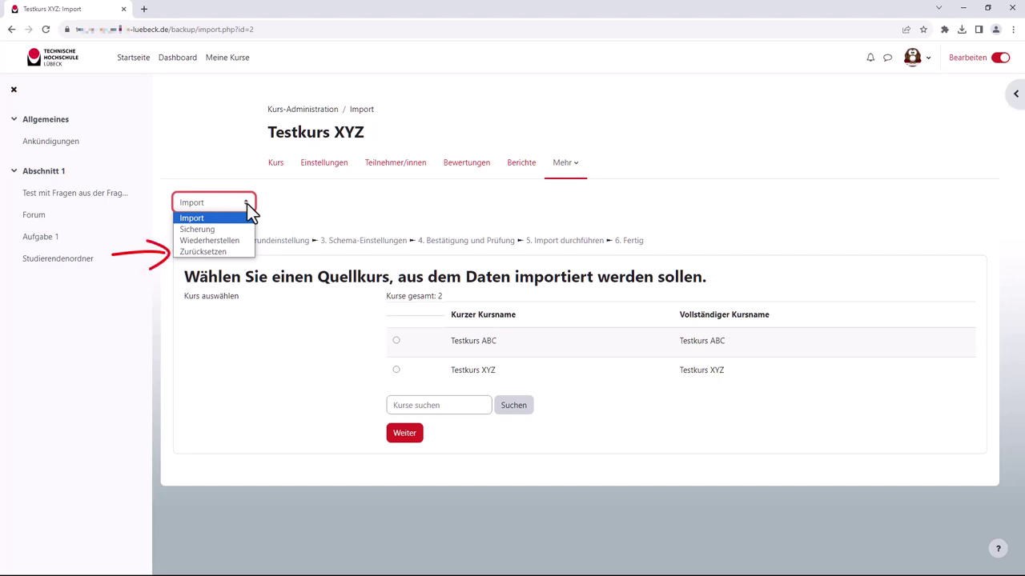
Choose Testkurs ABC as the source course for the import and continue to the basic settings
{"action": "left_click", "coordinate": [247, 203]}
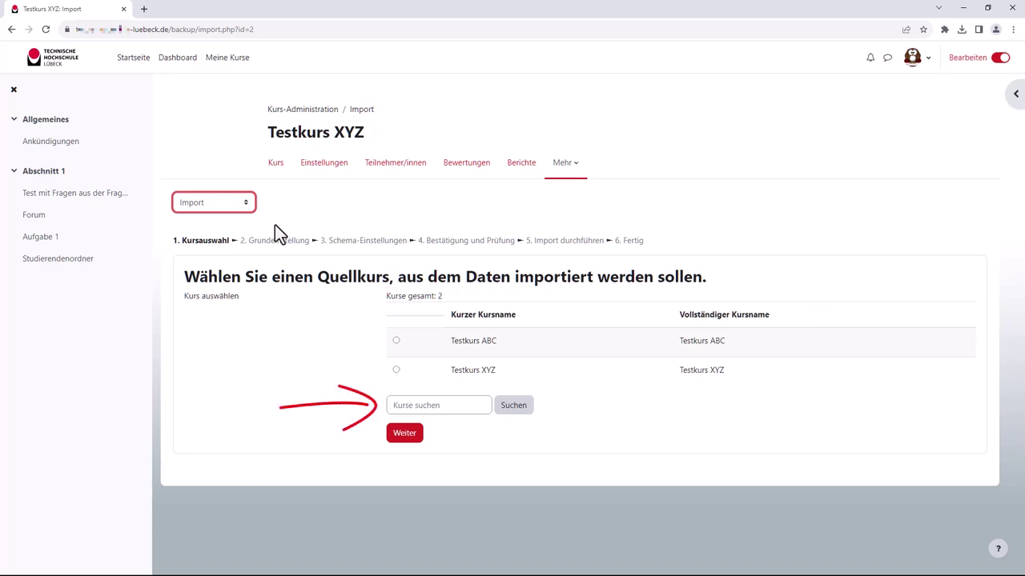
{"action": "left_click", "coordinate": [397, 341]}
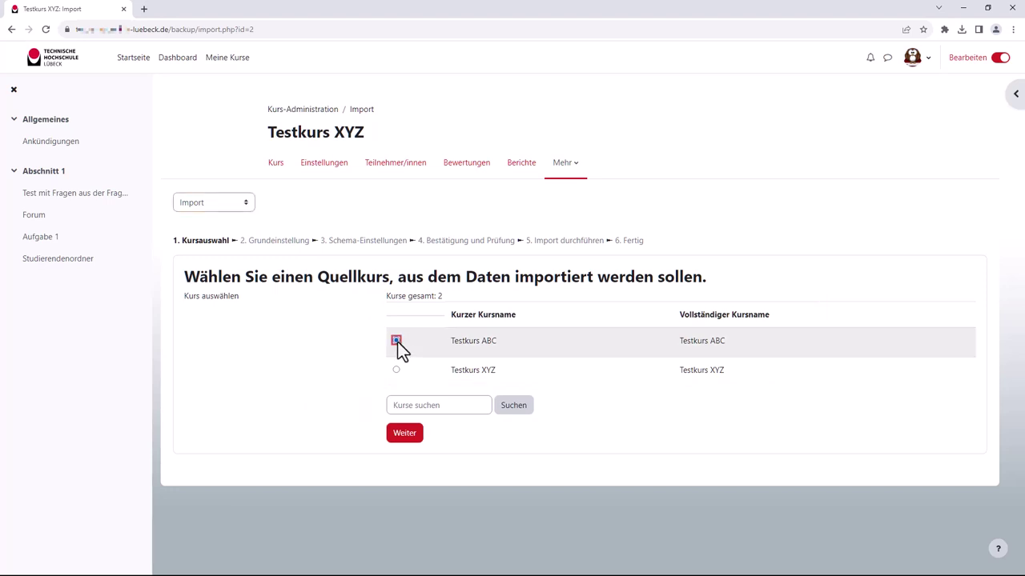
{"action": "left_click", "coordinate": [400, 435]}
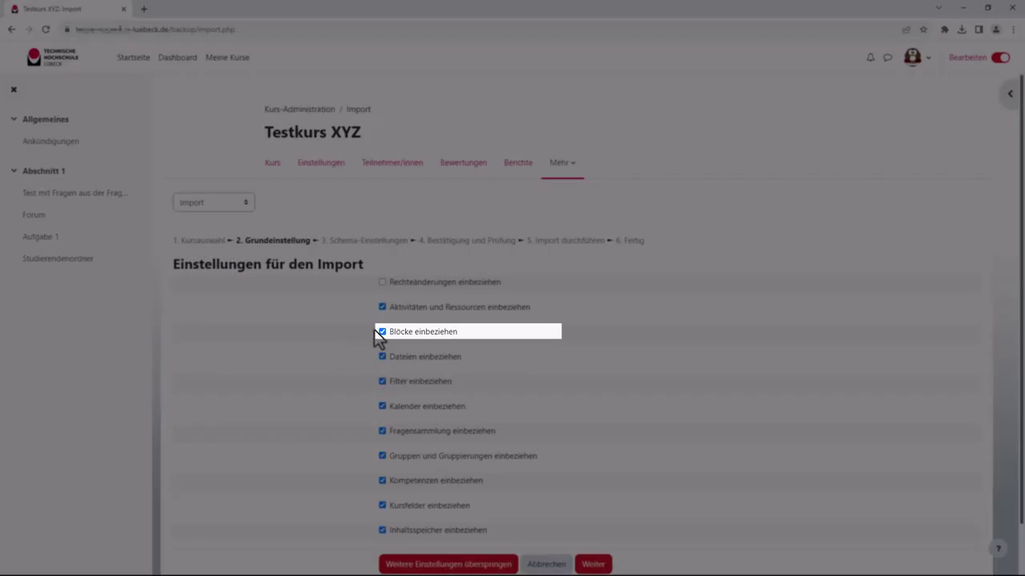
Exclude blocks, files, filters, calendar, question bank, competencies, course fields and content bank from the import, and continue to the schema settings
{"action": "left_click", "coordinate": [382, 332]}
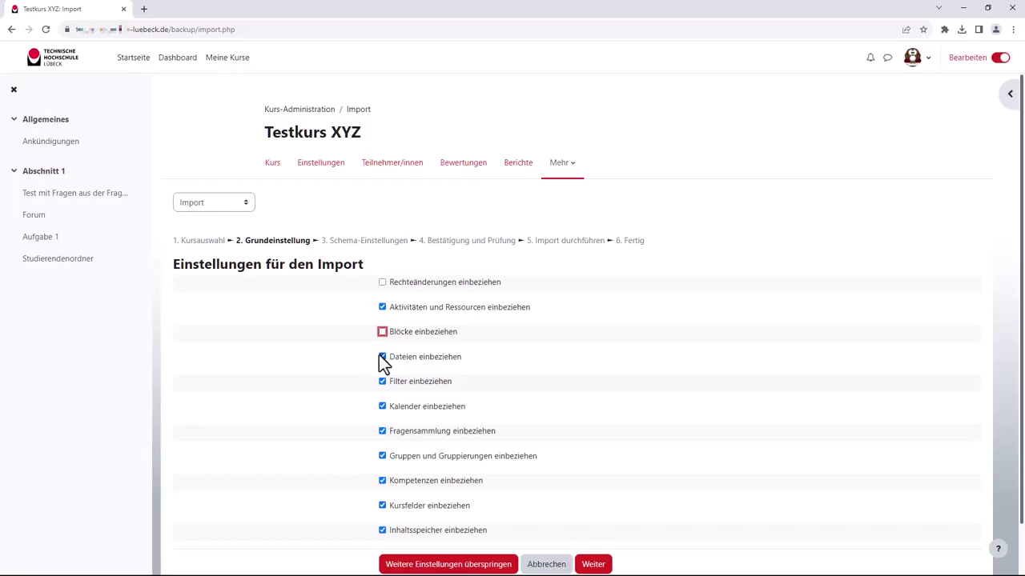
{"action": "left_click", "coordinate": [382, 356]}
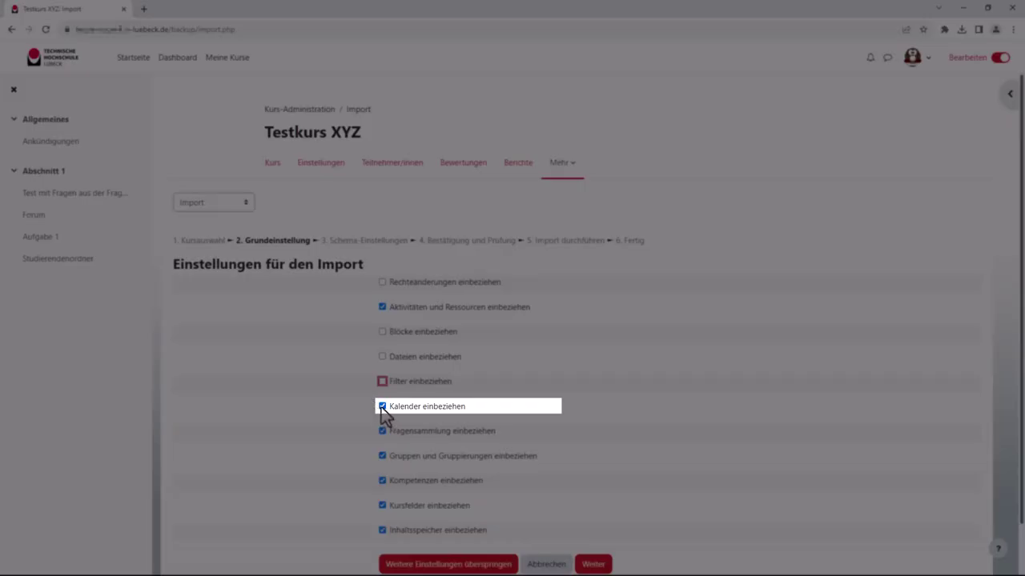
{"action": "left_click", "coordinate": [382, 406]}
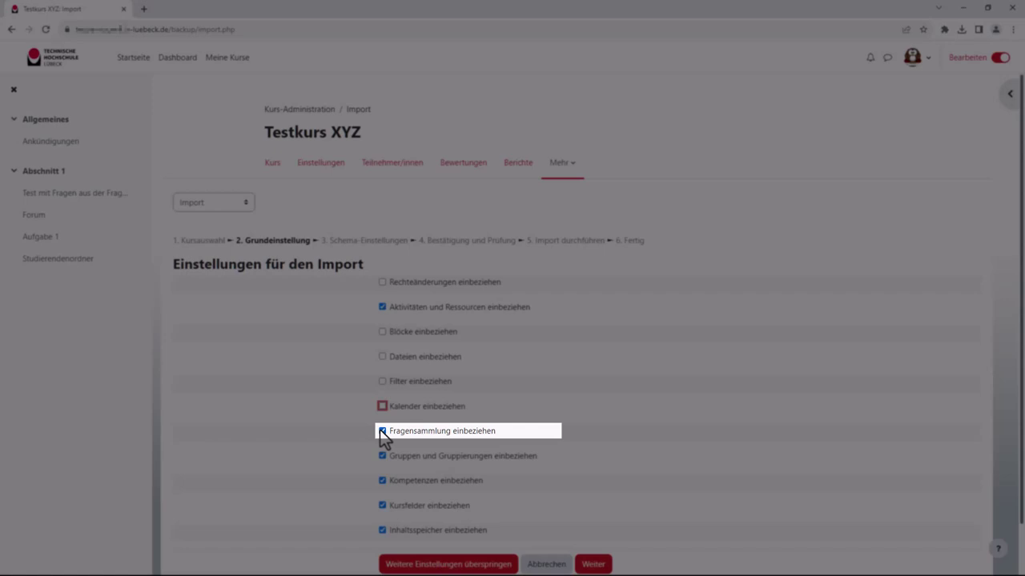
{"action": "left_click", "coordinate": [382, 432]}
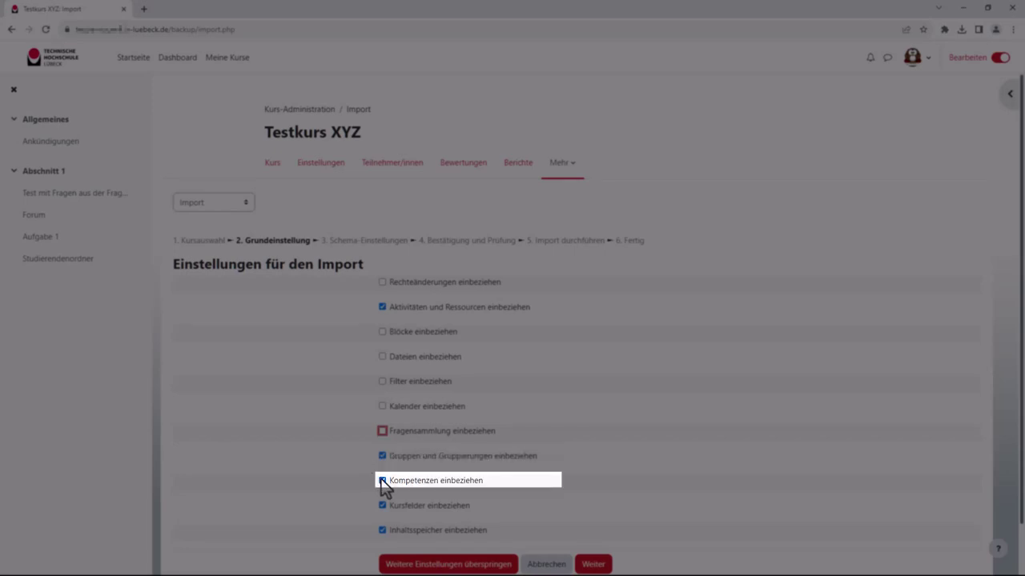
{"action": "left_click", "coordinate": [382, 481]}
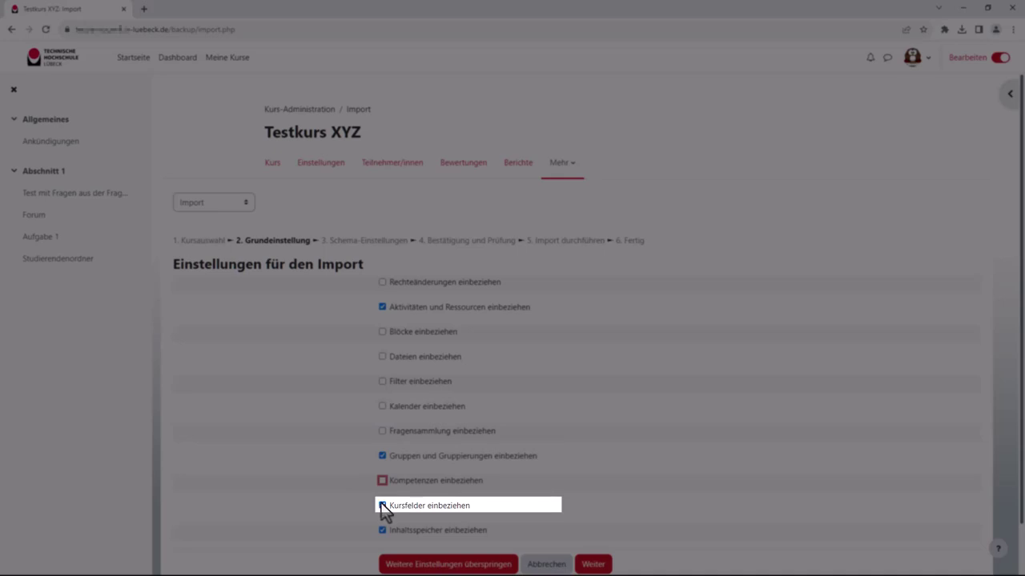
{"action": "left_click", "coordinate": [382, 505]}
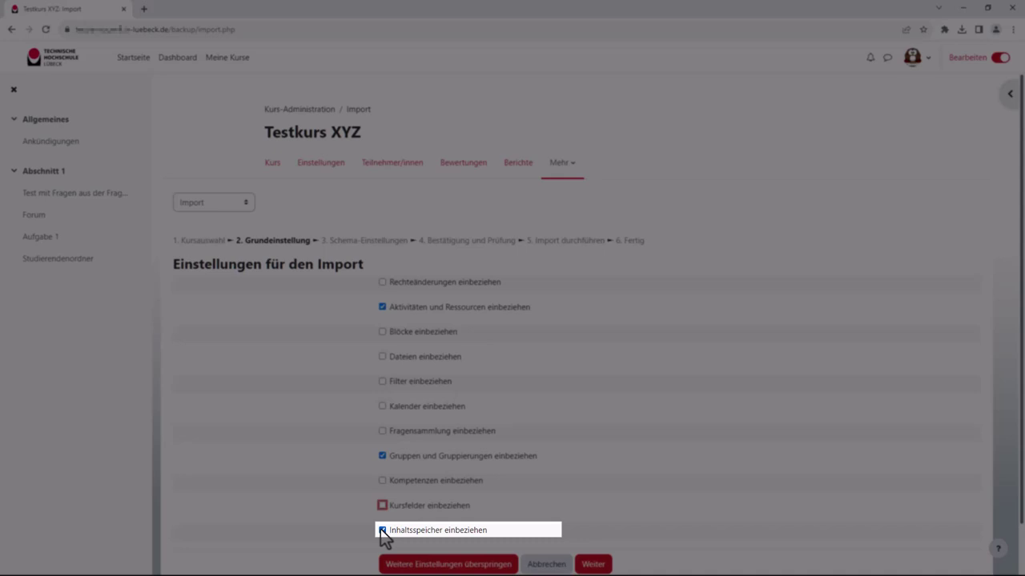
{"action": "left_click", "coordinate": [382, 530]}
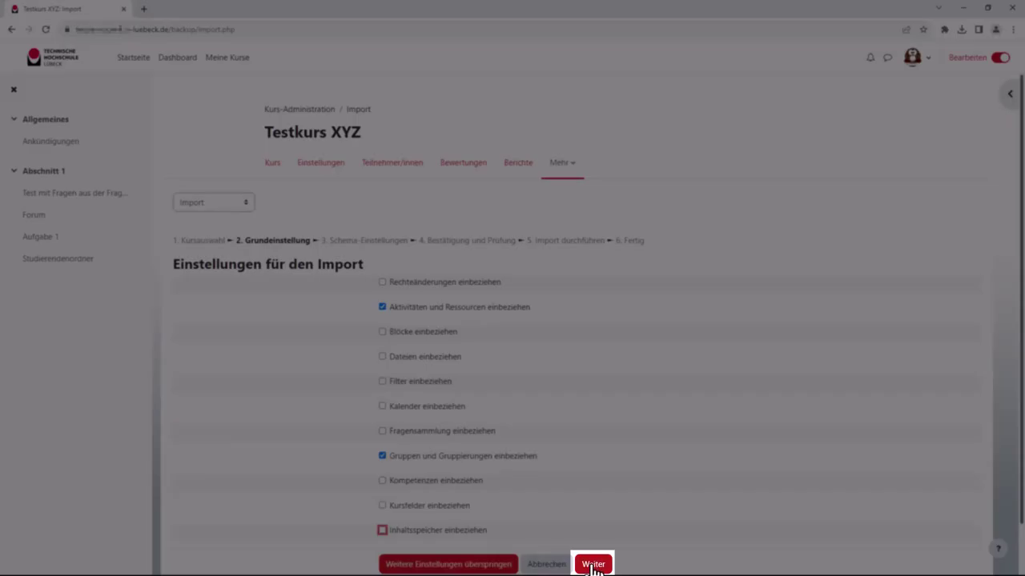
{"action": "left_click", "coordinate": [593, 565]}
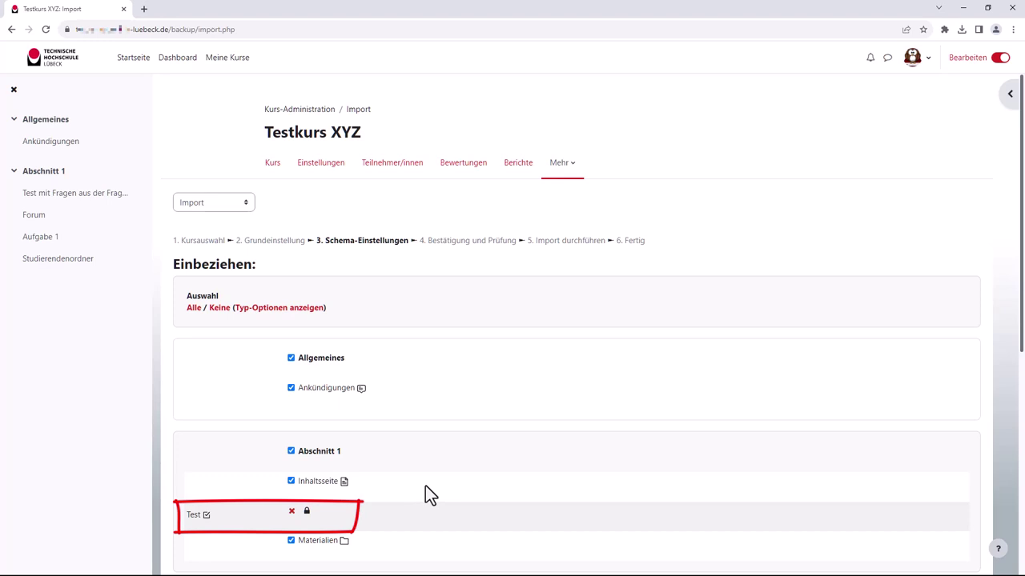
Return to the basic settings, include the question bank (Fragensammlung) in the import, and continue to the schema settings
{"action": "scroll", "coordinate": [425, 490], "scroll_direction": "down", "scroll_amount": 5}
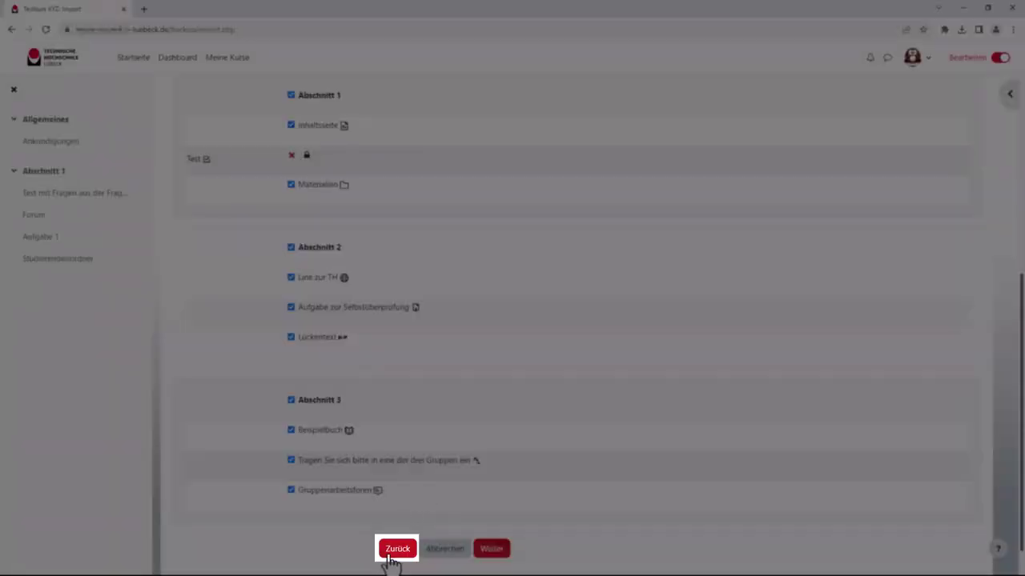
{"action": "left_click", "coordinate": [397, 551]}
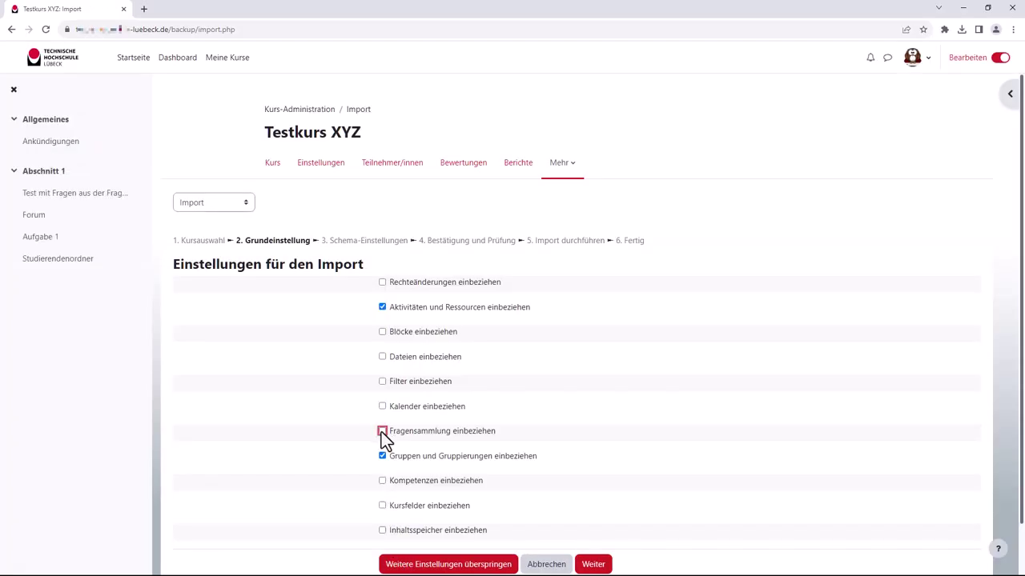
{"action": "left_click", "coordinate": [596, 564]}
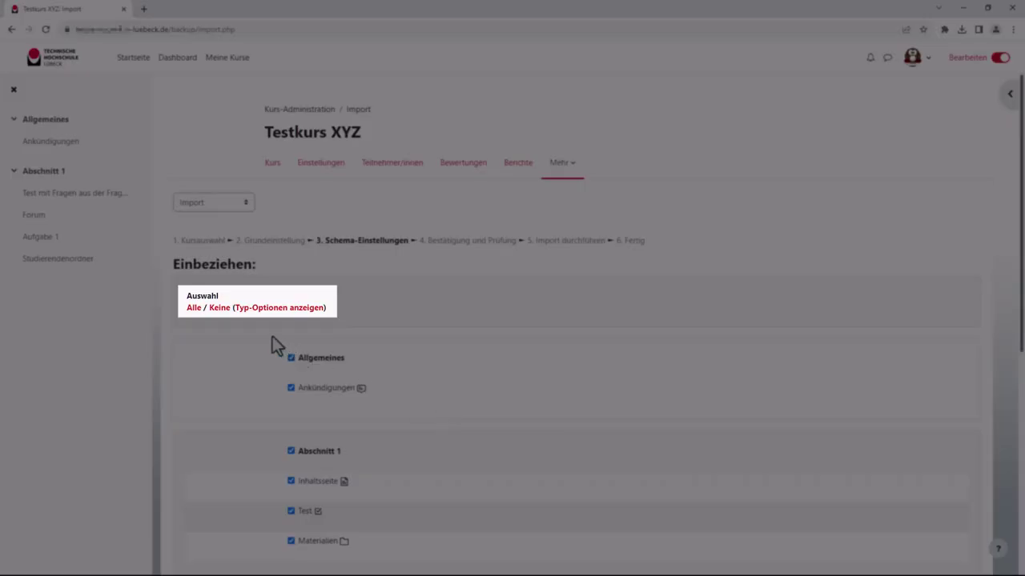
Clear the whole element selection, then include only Test and Materialien from Abschnitt 1
{"action": "left_click", "coordinate": [219, 310]}
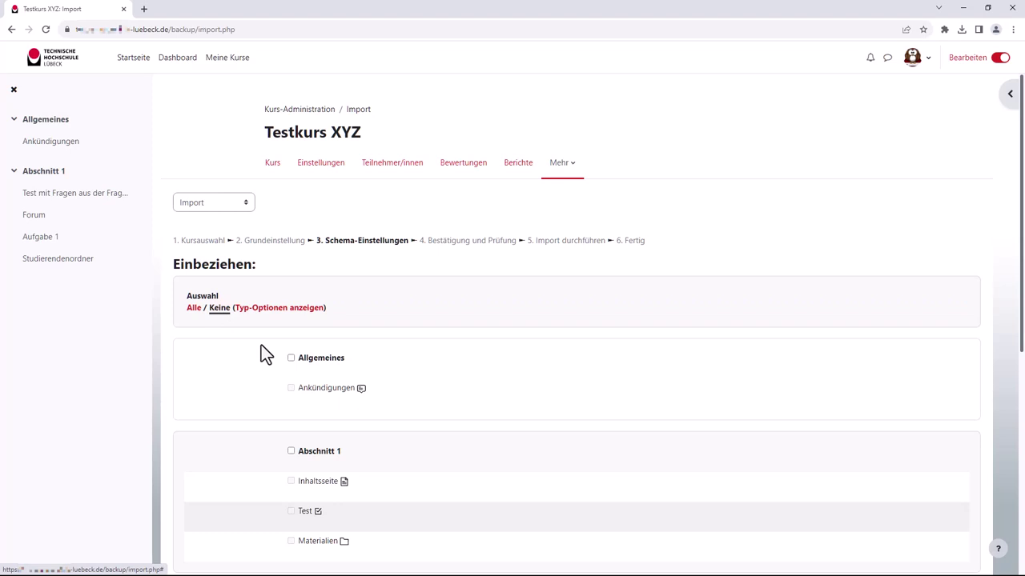
{"action": "scroll", "coordinate": [260, 346], "scroll_direction": "down", "scroll_amount": 1}
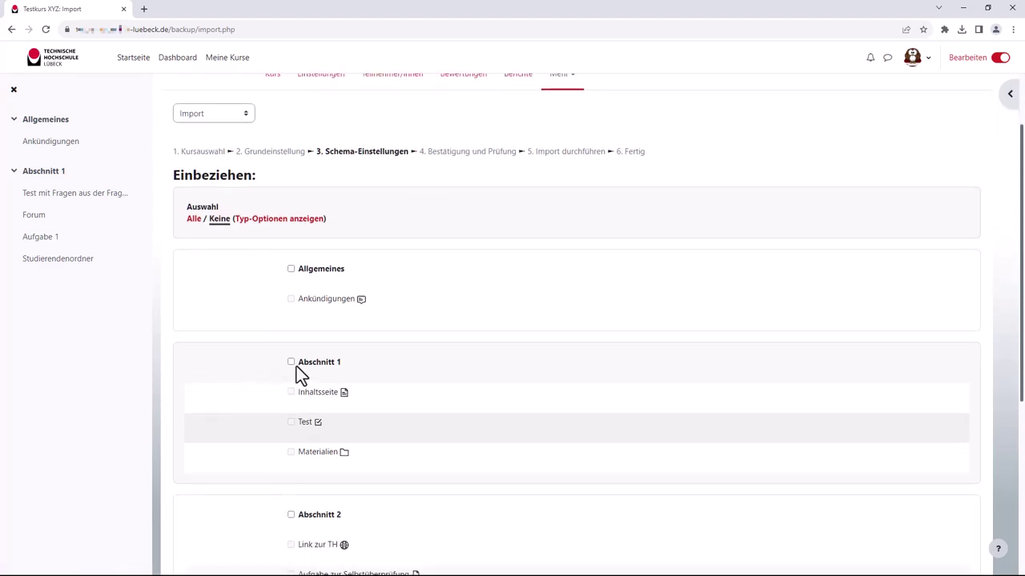
{"action": "left_click", "coordinate": [292, 362]}
{"action": "left_click", "coordinate": [291, 422]}
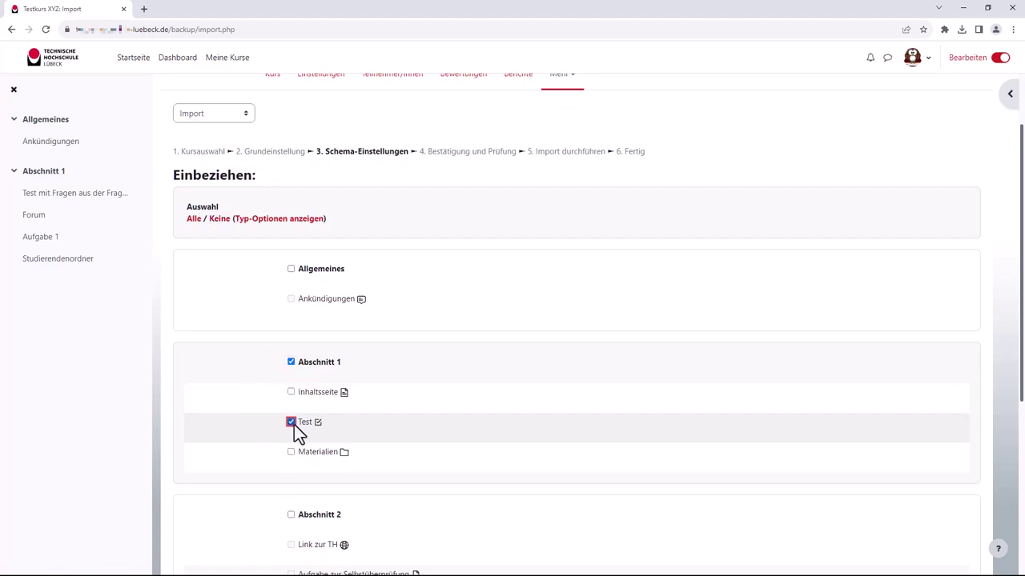
{"action": "left_click", "coordinate": [291, 453]}
Include Abschnitt 3 with Beispielbuch, the group sign-up activity and Gruppenarbeitsforen, and continue to the confirmation page
{"action": "scroll", "coordinate": [253, 456], "scroll_direction": "down", "scroll_amount": 3}
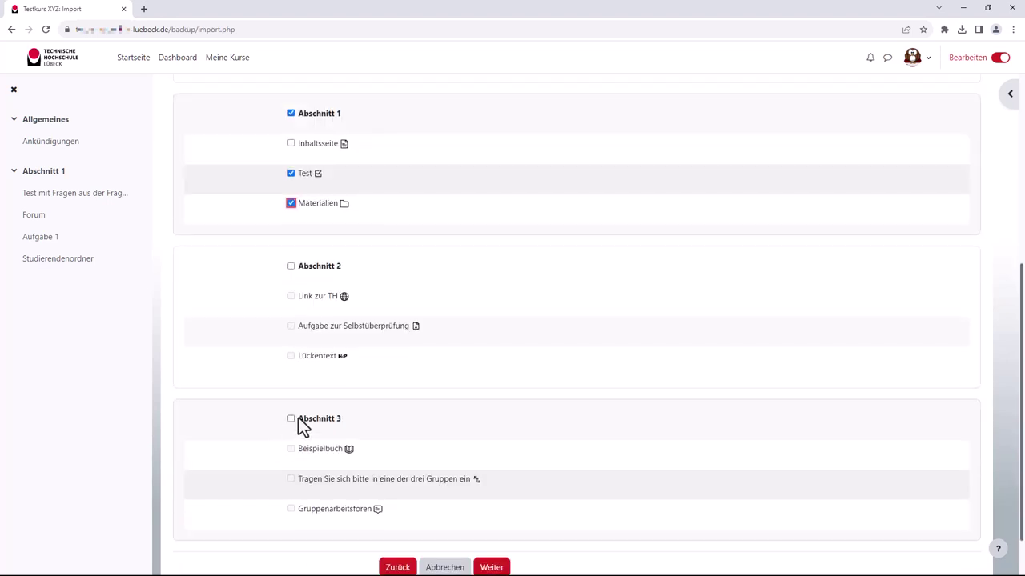
{"action": "left_click", "coordinate": [291, 419]}
{"action": "left_click", "coordinate": [291, 449]}
{"action": "left_click", "coordinate": [291, 509]}
{"action": "scroll", "coordinate": [340, 512], "scroll_direction": "down", "scroll_amount": 1}
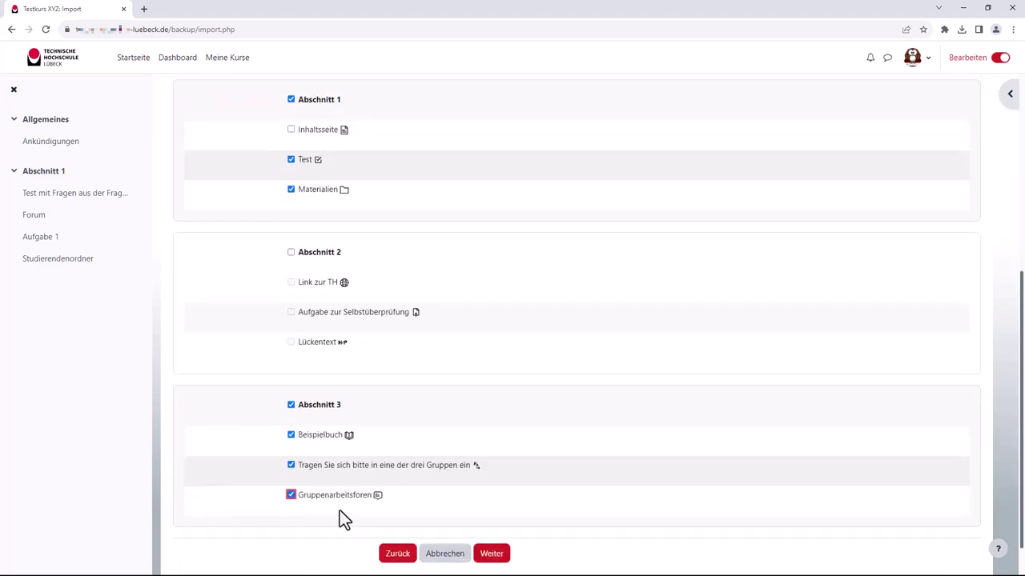
{"action": "left_click", "coordinate": [492, 549]}
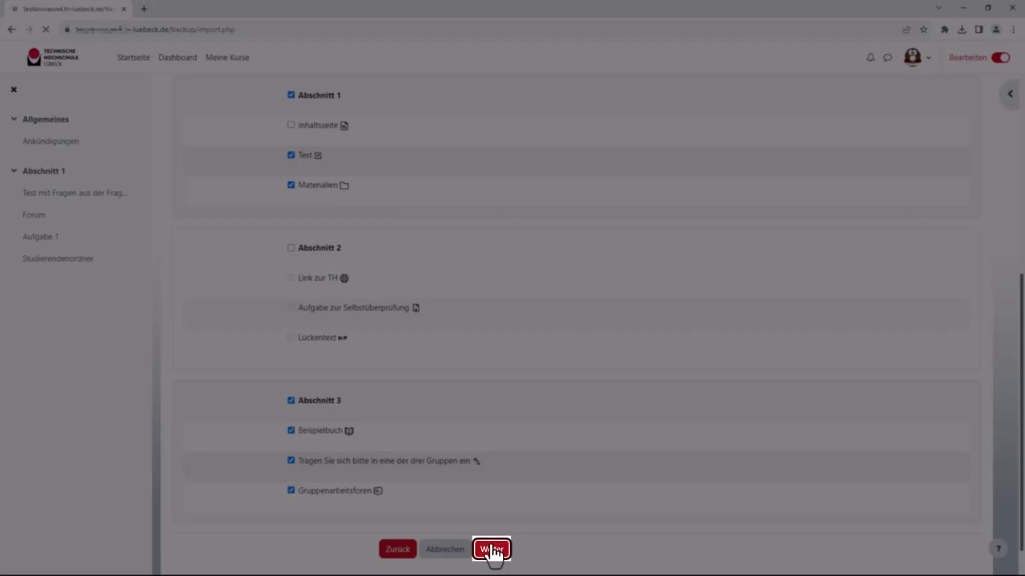
Review the import summary, run the import and continue to the course Testkurs XYZ
{"action": "scroll", "coordinate": [518, 458], "scroll_direction": "down", "scroll_amount": 5}
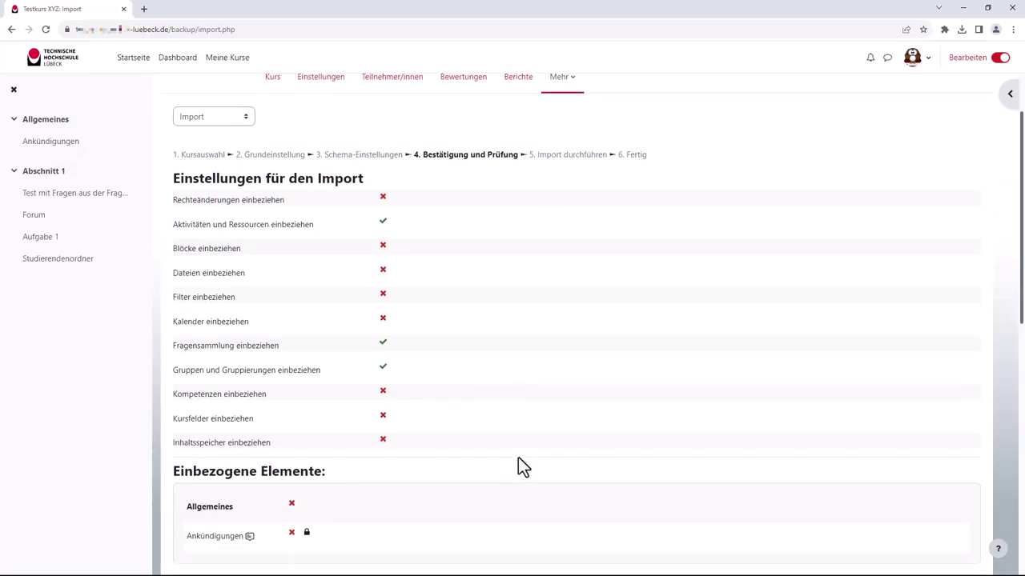
{"action": "scroll", "coordinate": [518, 468], "scroll_direction": "down", "scroll_amount": 3}
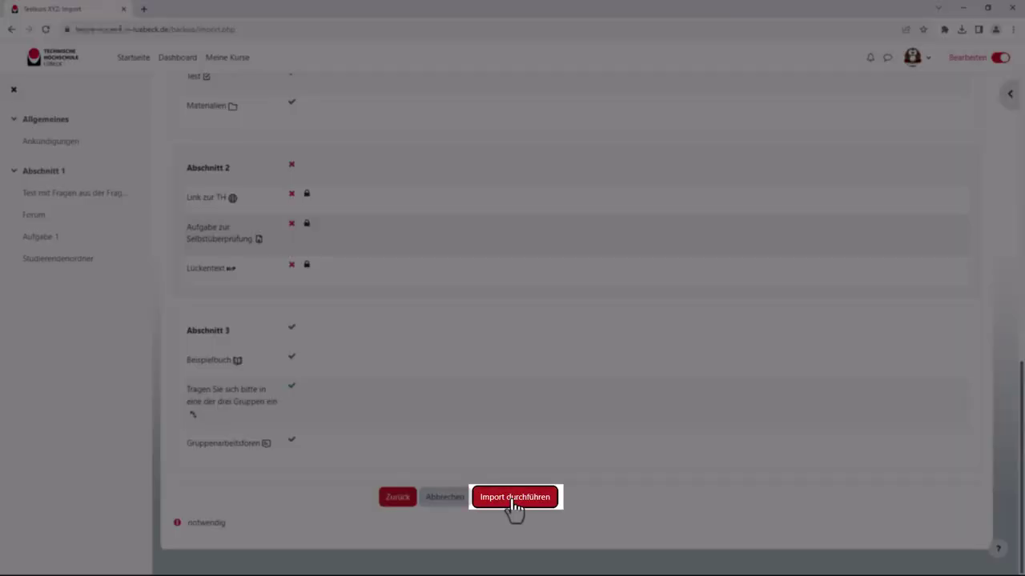
{"action": "left_click", "coordinate": [515, 497]}
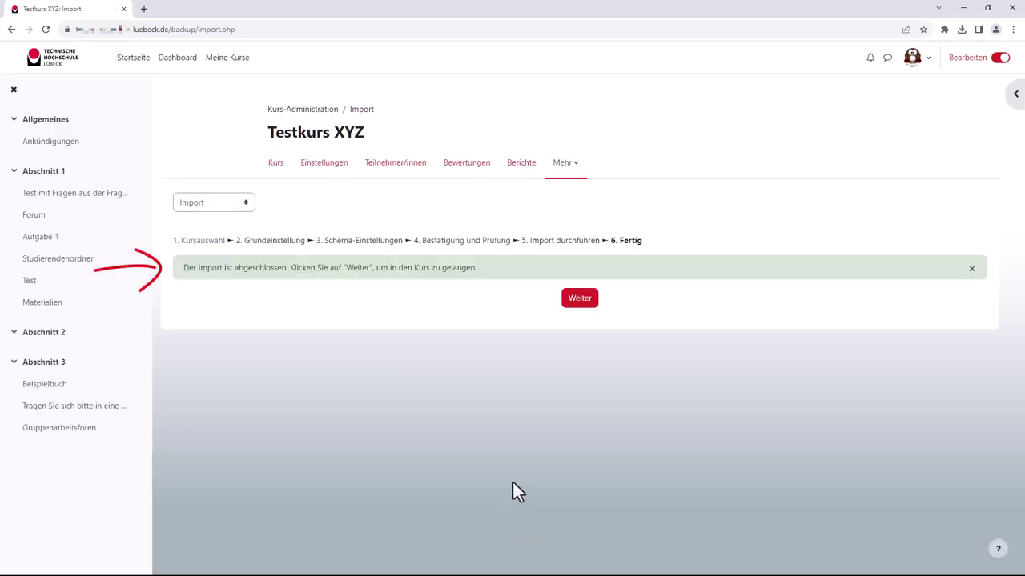
{"action": "left_click", "coordinate": [578, 298]}
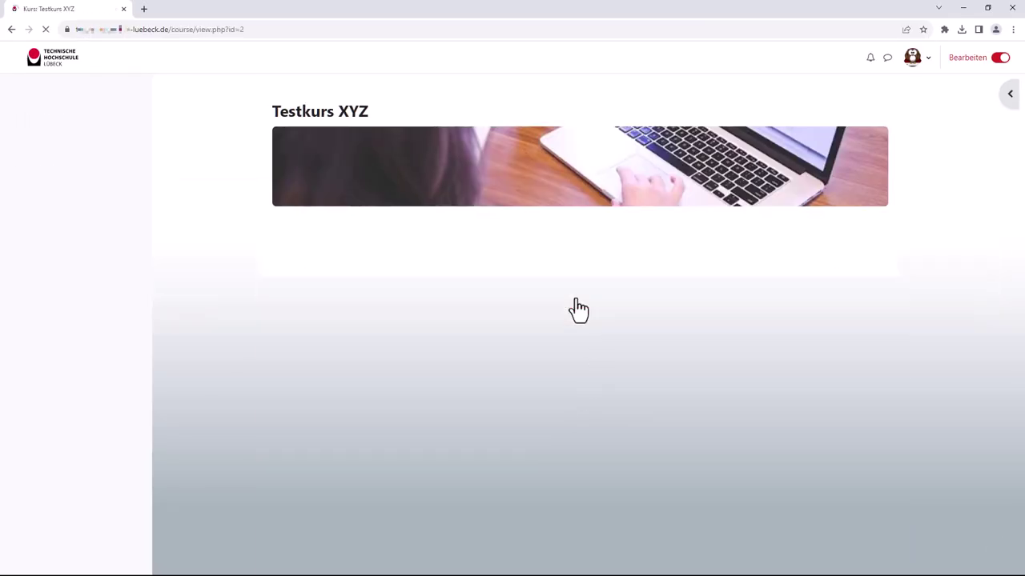
Open the imported Test activity in Abschnitt 1 and check its questions
{"action": "scroll", "coordinate": [189, 388], "scroll_direction": "down", "scroll_amount": 4}
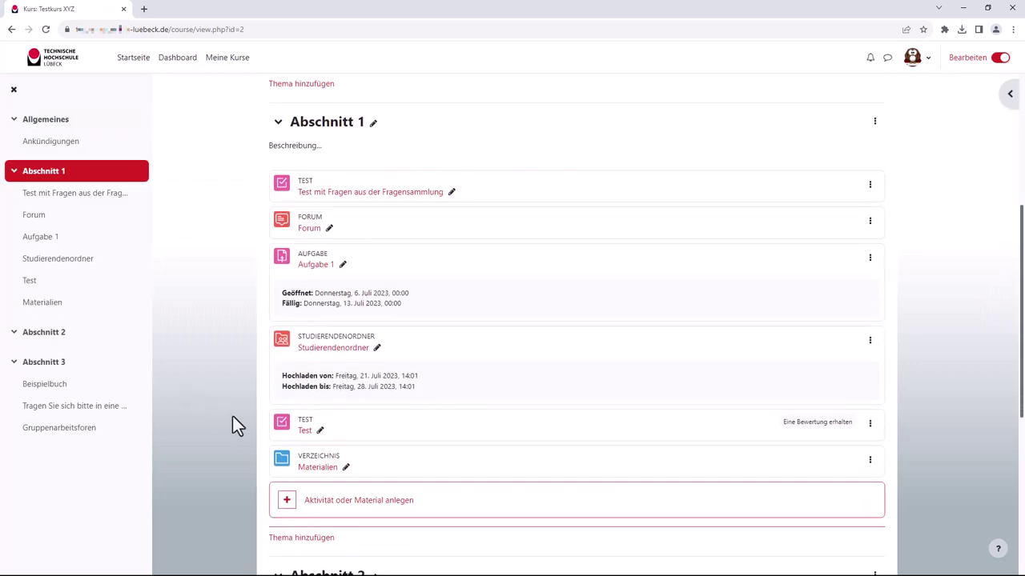
{"action": "left_click", "coordinate": [303, 432]}
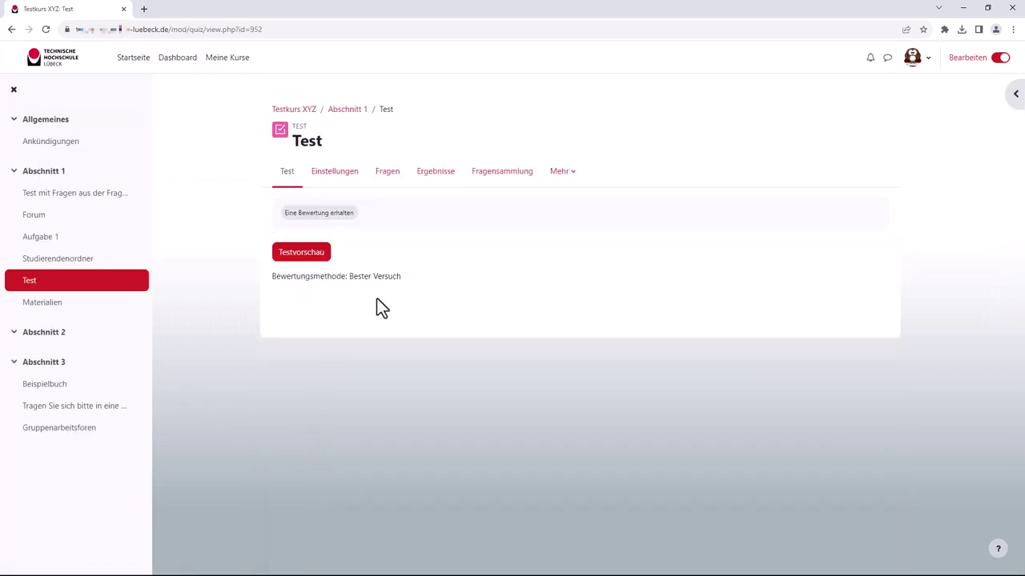
{"action": "left_click", "coordinate": [381, 184]}
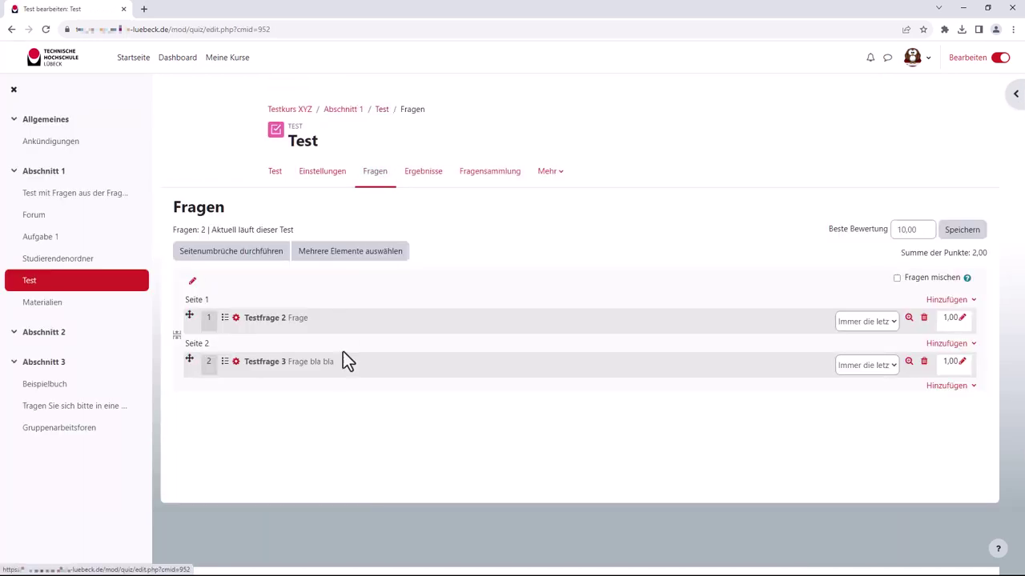
Check the contents of the imported Materialien folder and the Beispielbuch
{"action": "left_click", "coordinate": [294, 110]}
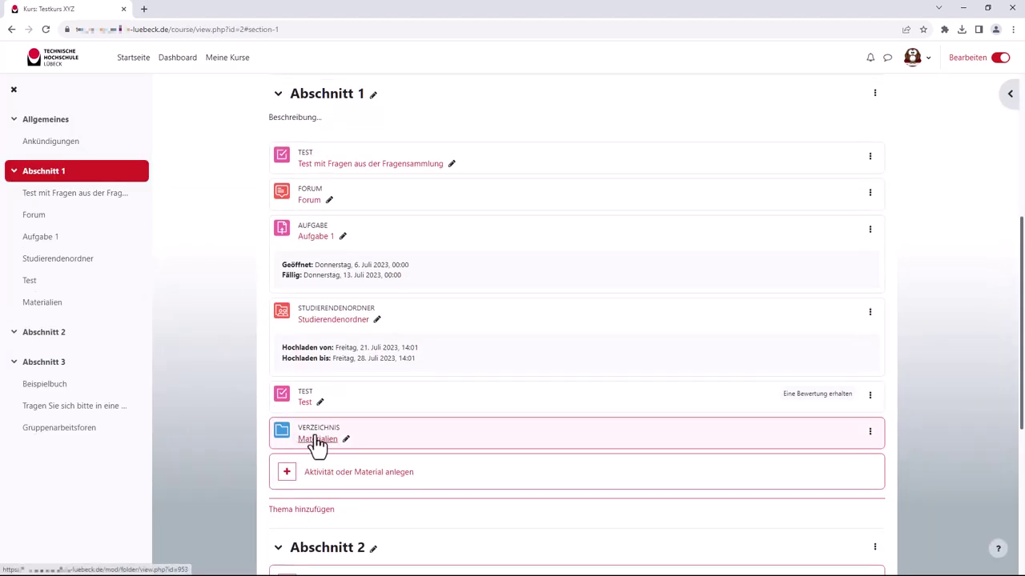
{"action": "left_click", "coordinate": [318, 446]}
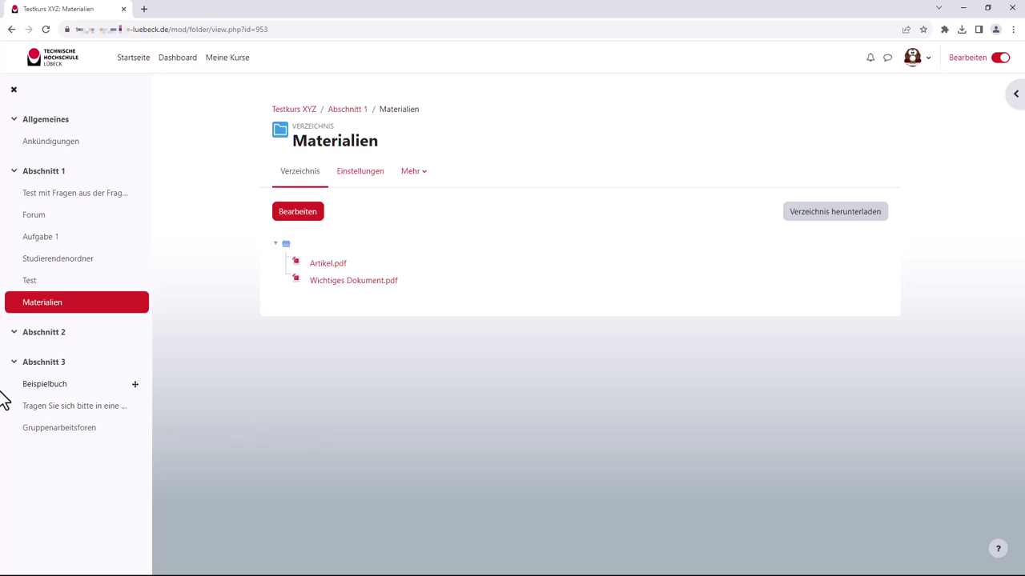
{"action": "left_click", "coordinate": [36, 390]}
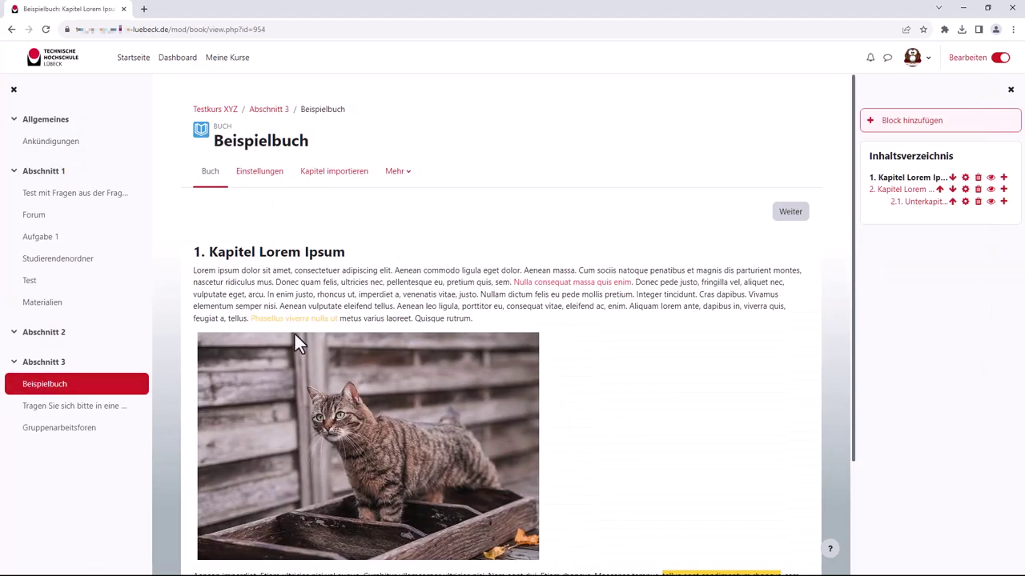
{"action": "scroll", "coordinate": [254, 393], "scroll_direction": "down", "scroll_amount": 1}
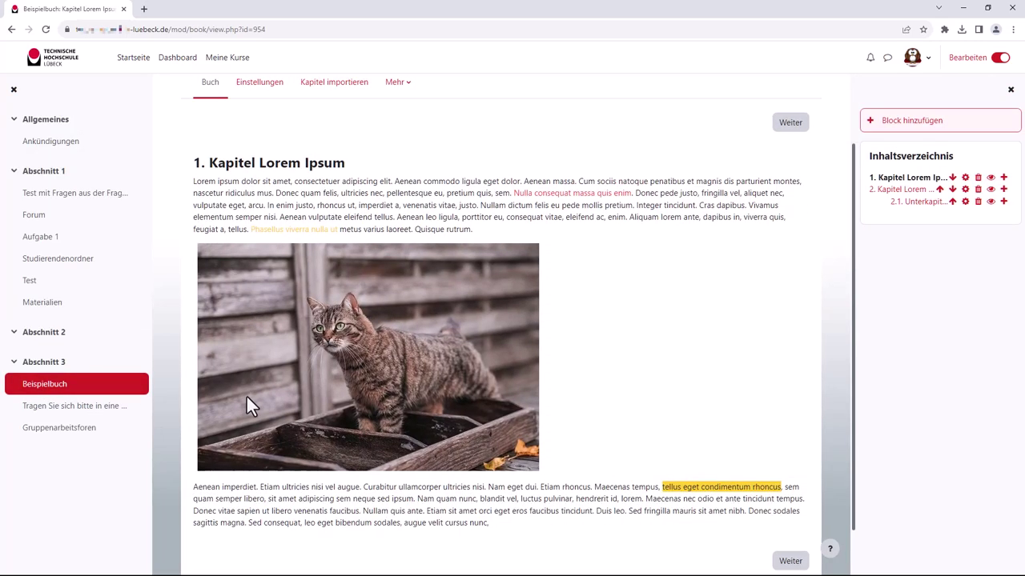
Check the groups in the imported group sign-up activity and the group choices in the Gruppenarbeitsforen forum
{"action": "left_click", "coordinate": [60, 415]}
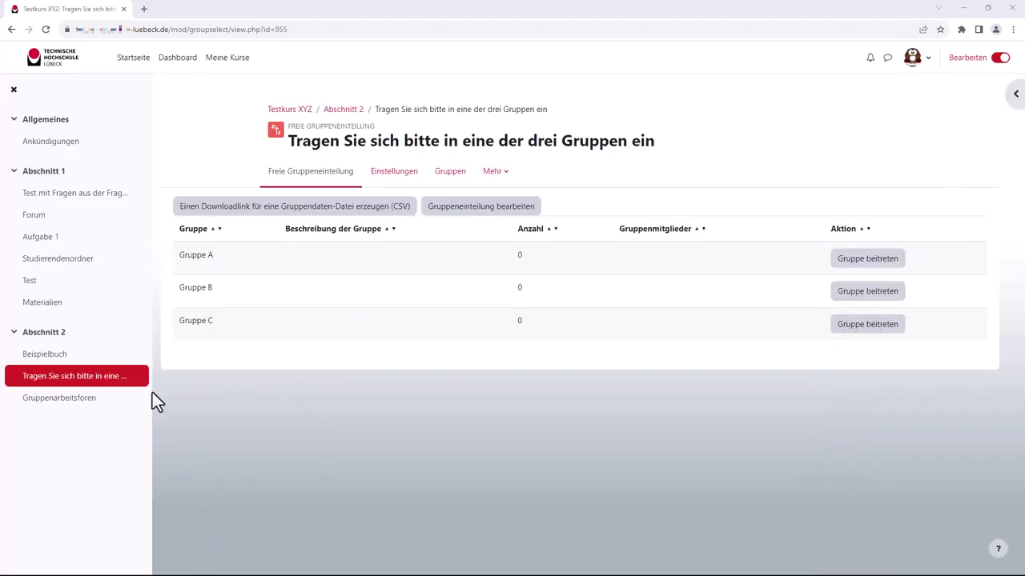
{"action": "left_click", "coordinate": [58, 400]}
{"action": "left_click", "coordinate": [333, 248]}
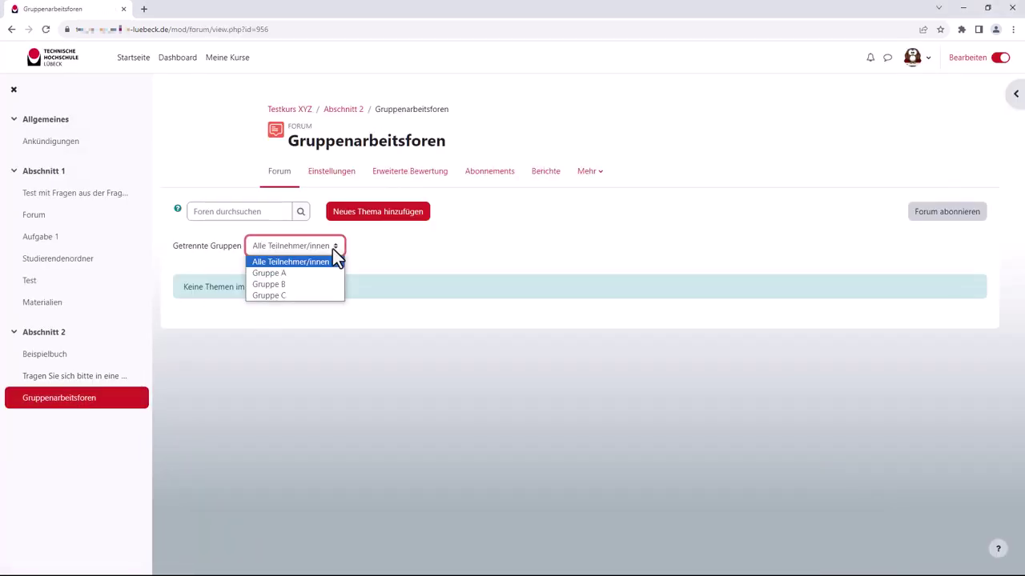
{"action": "left_click", "coordinate": [333, 248]}
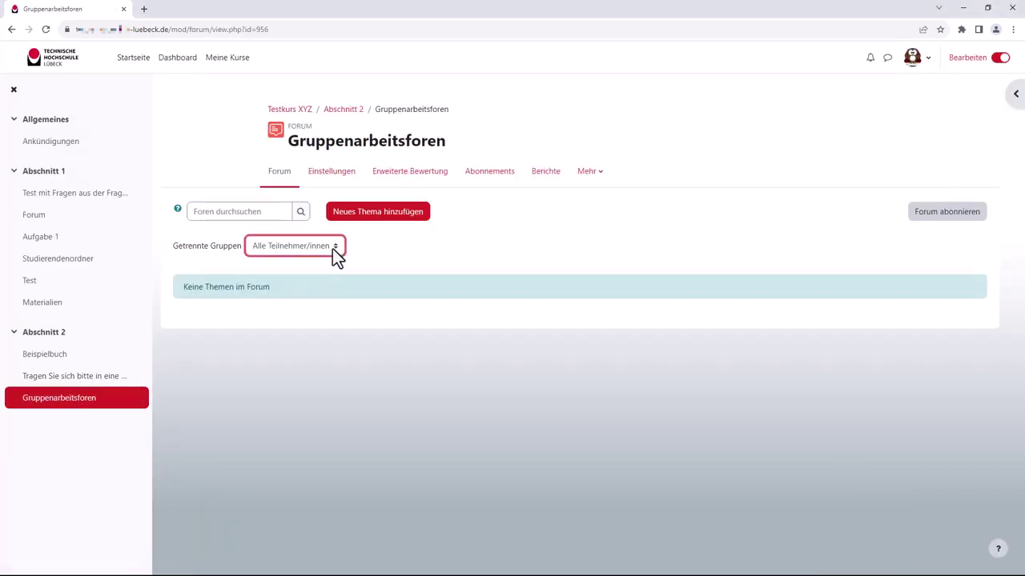
Return to the Testkurs XYZ course page and delete the empty Abschnitt 2
{"action": "left_click", "coordinate": [290, 110]}
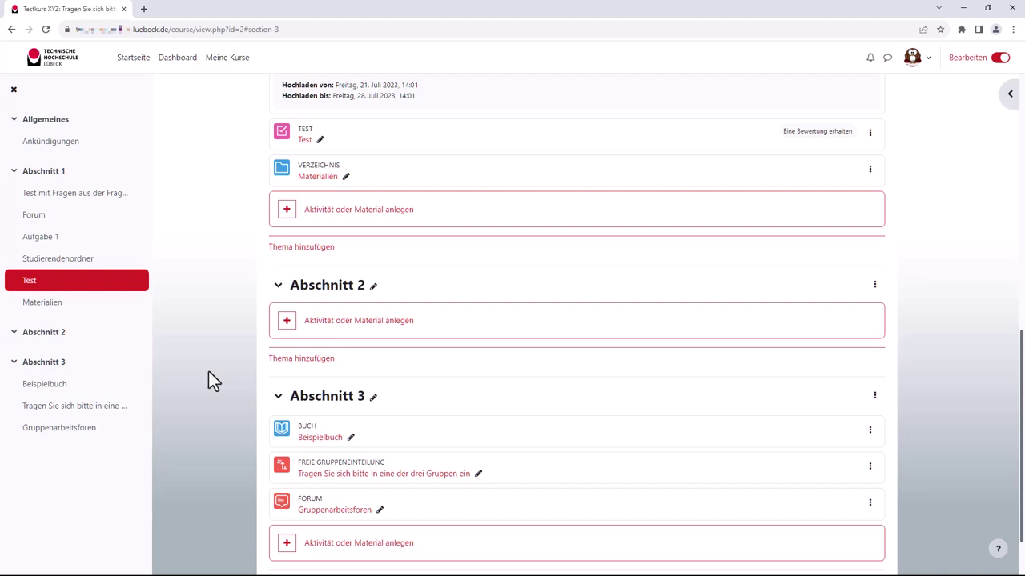
{"action": "left_click", "coordinate": [875, 286]}
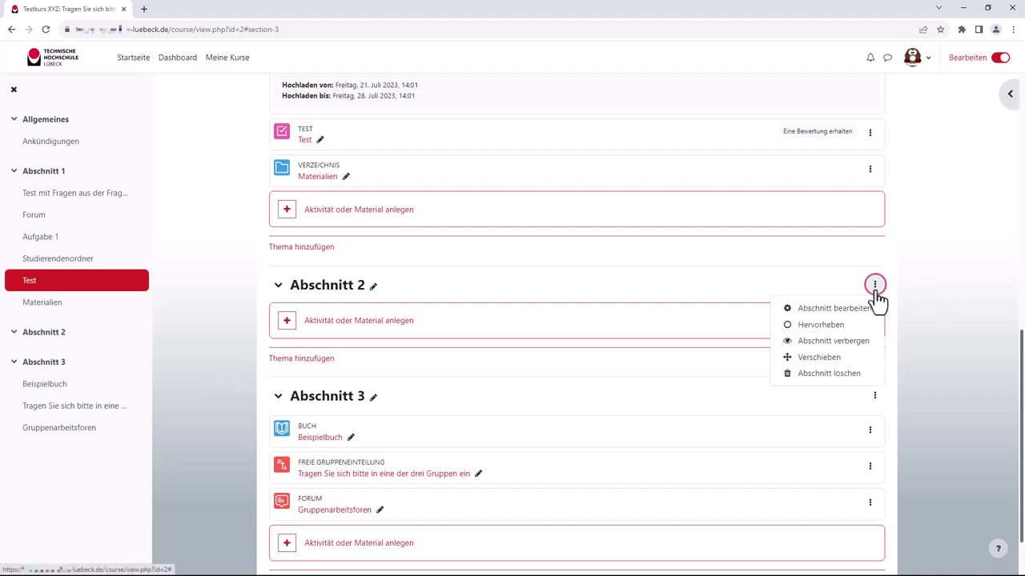
{"action": "left_click", "coordinate": [825, 373]}
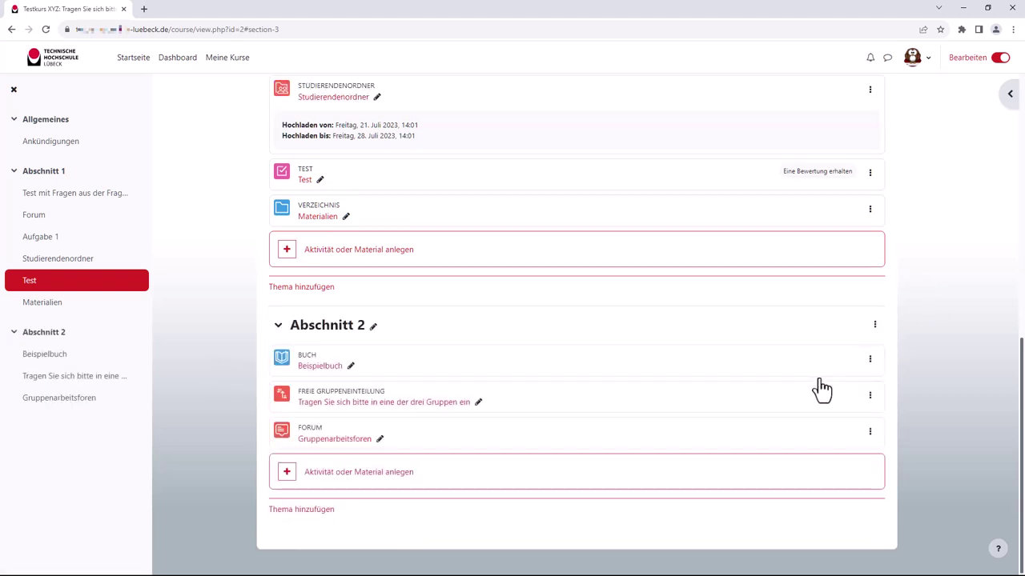